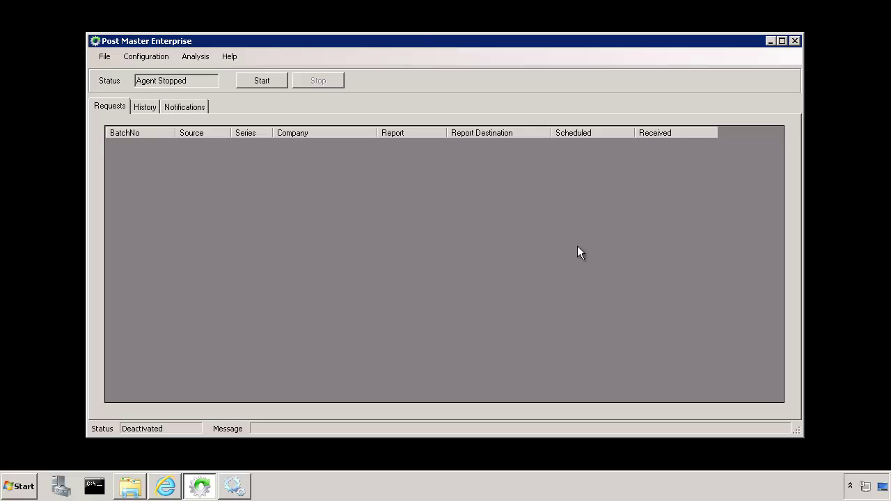
pyautogui.click(165, 59)
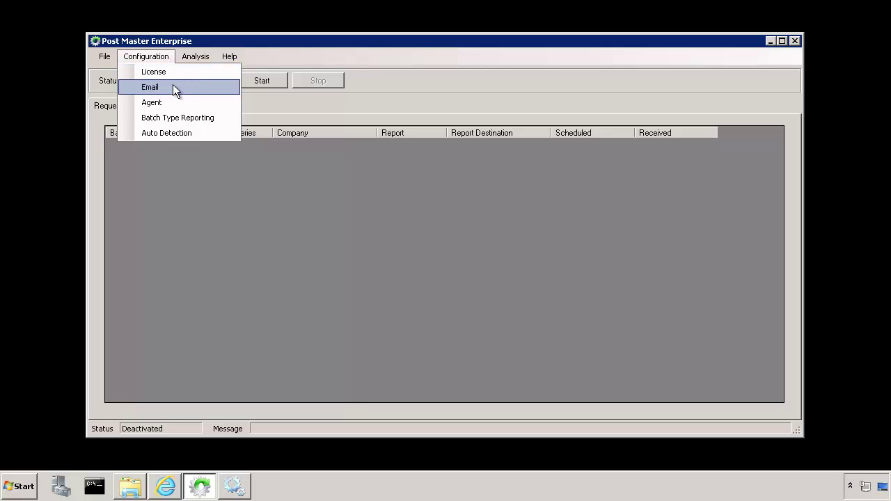
pyautogui.click(173, 85)
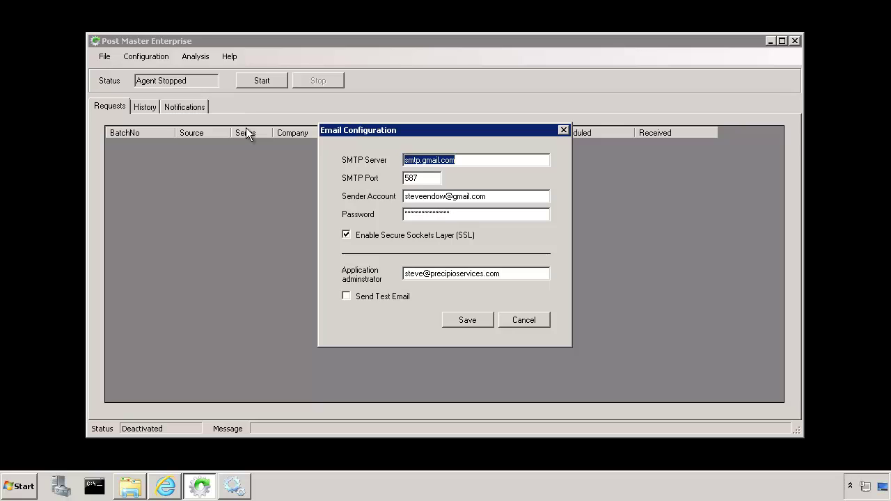
pyautogui.click(522, 323)
pyautogui.click(167, 56)
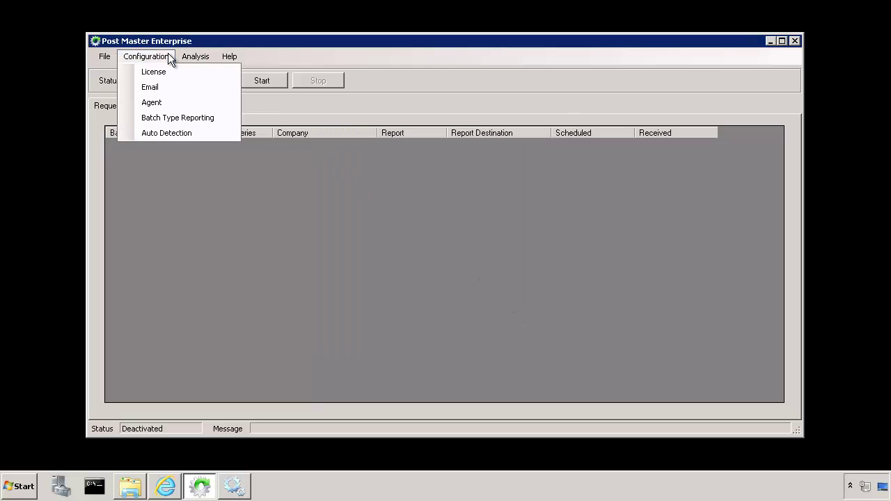
pyautogui.click(179, 102)
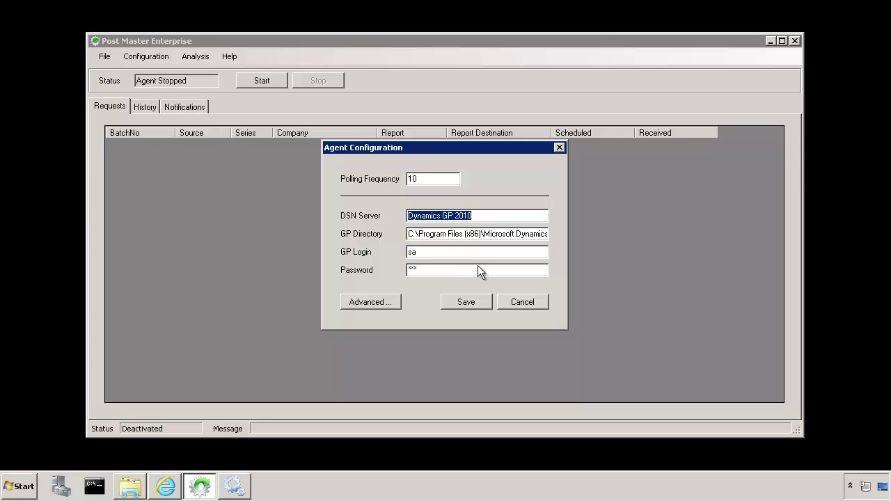
pyautogui.click(521, 306)
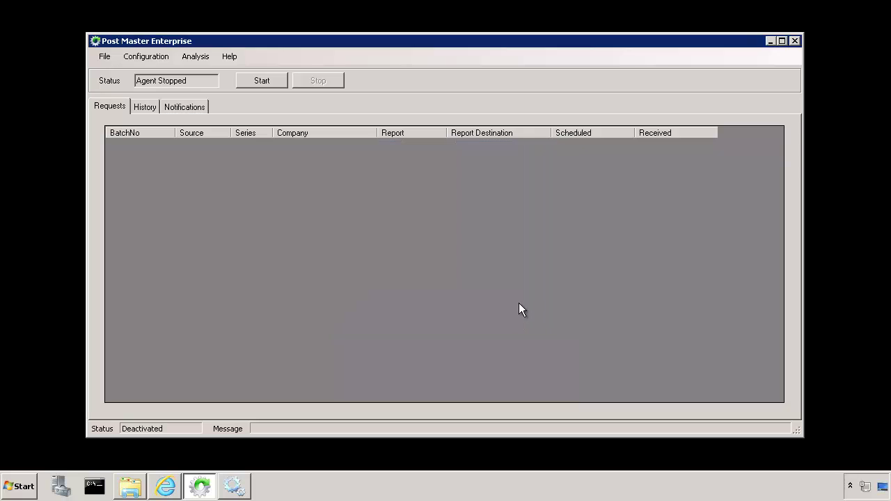
pyautogui.click(159, 57)
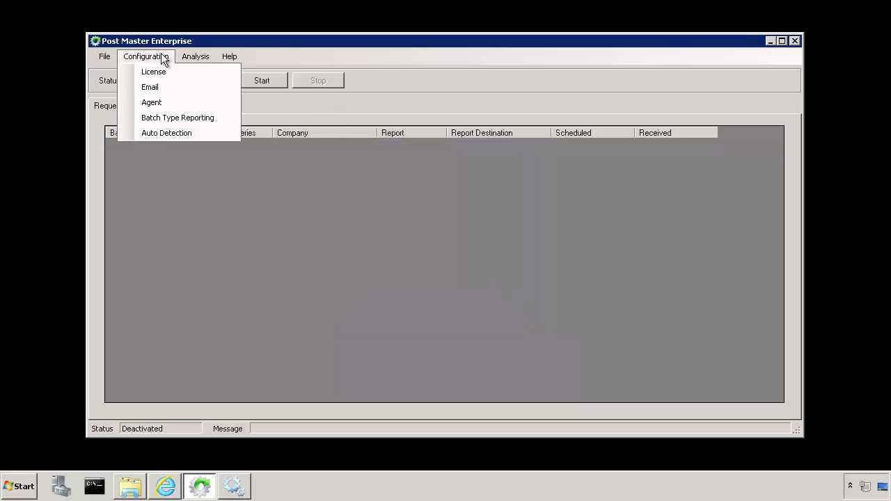
pyautogui.click(216, 120)
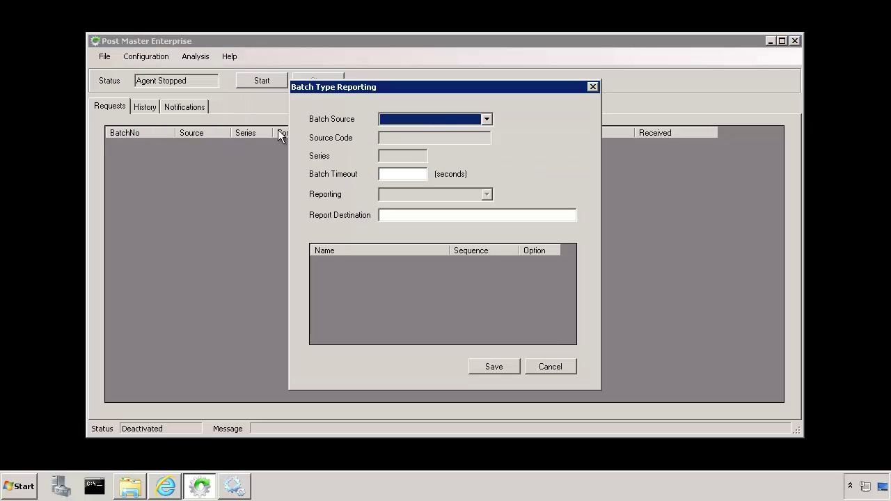
pyautogui.click(448, 118)
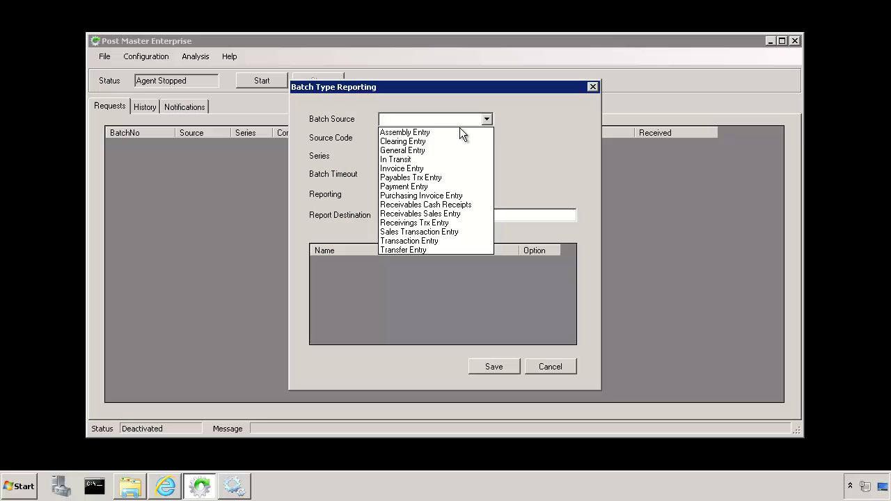
pyautogui.click(462, 232)
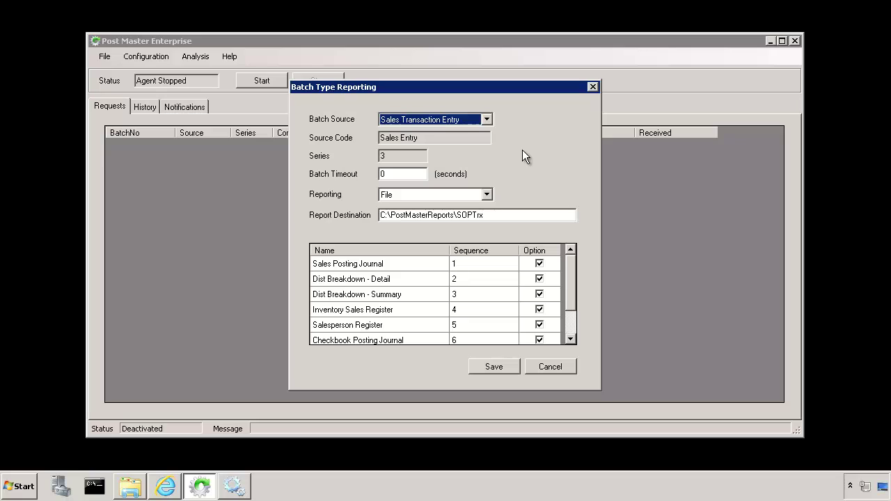
pyautogui.click(542, 265)
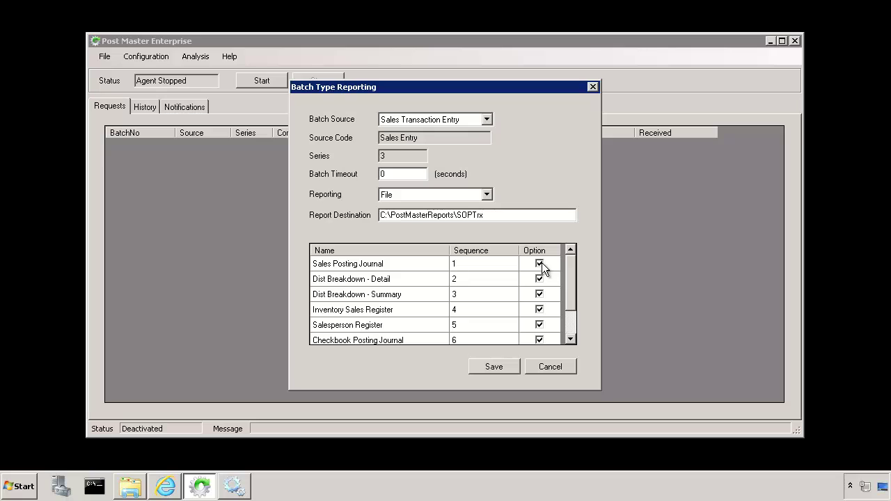
pyautogui.click(487, 195)
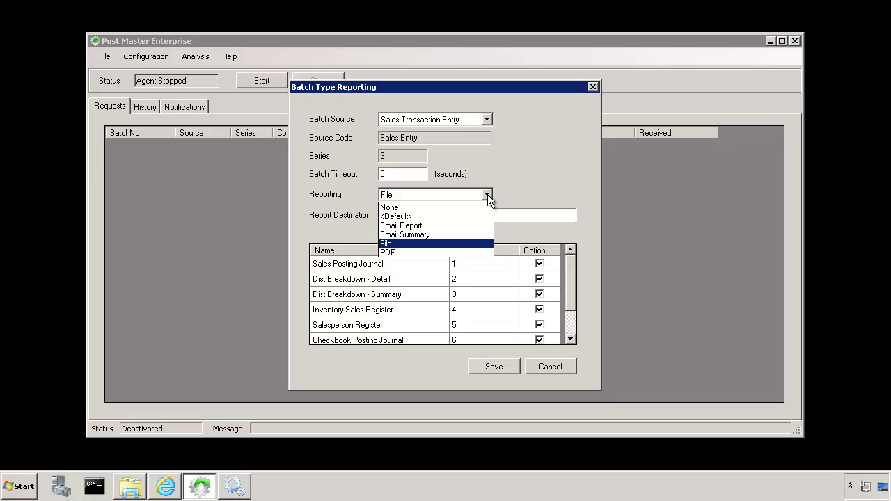
pyautogui.click(488, 197)
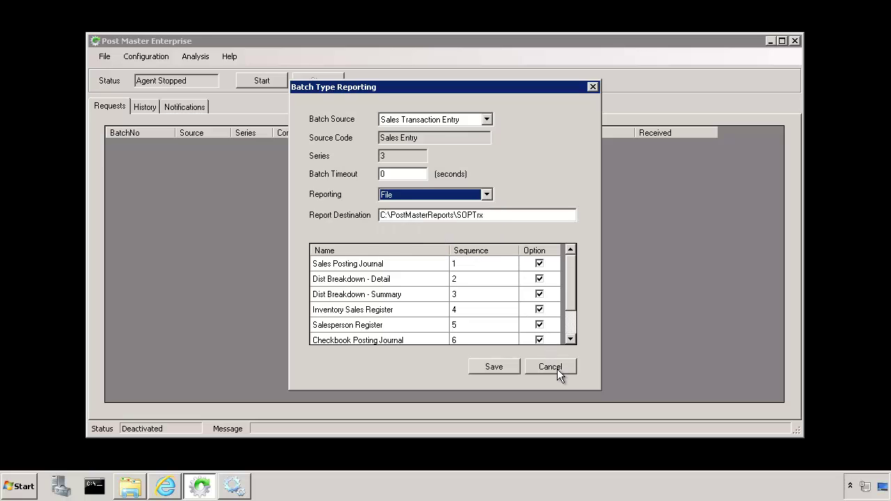
pyautogui.click(557, 370)
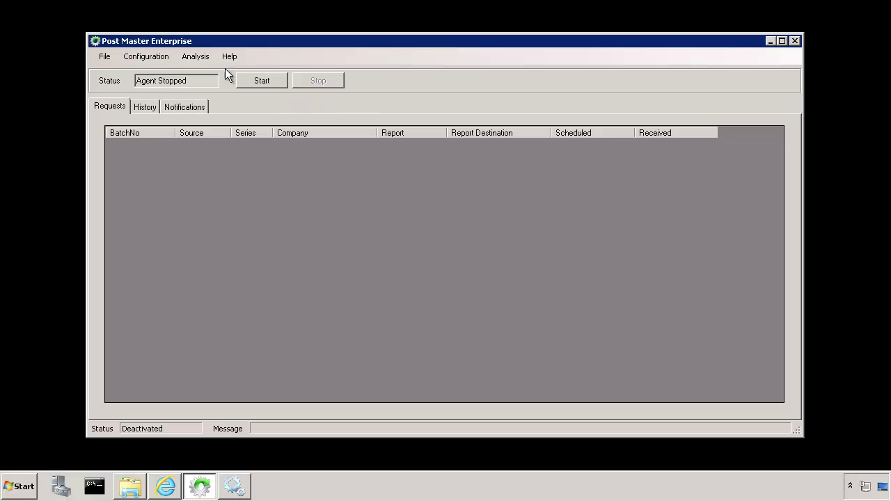
# - Open the Auto-Detect settings and load the Sales Transaction Entry rule for editing
pyautogui.click(167, 58)
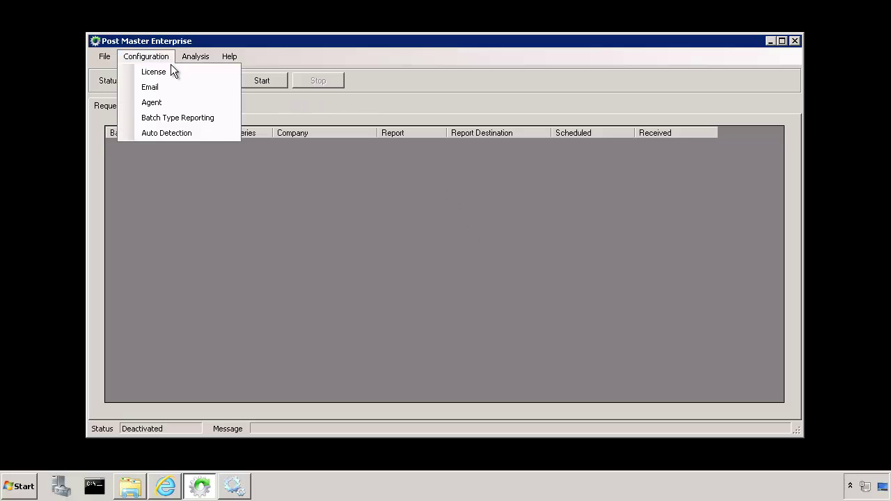
pyautogui.click(202, 134)
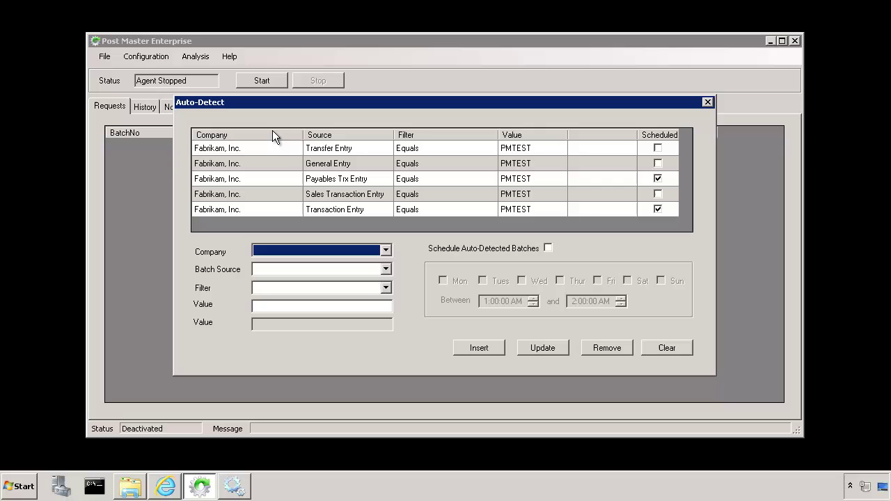
pyautogui.click(363, 196)
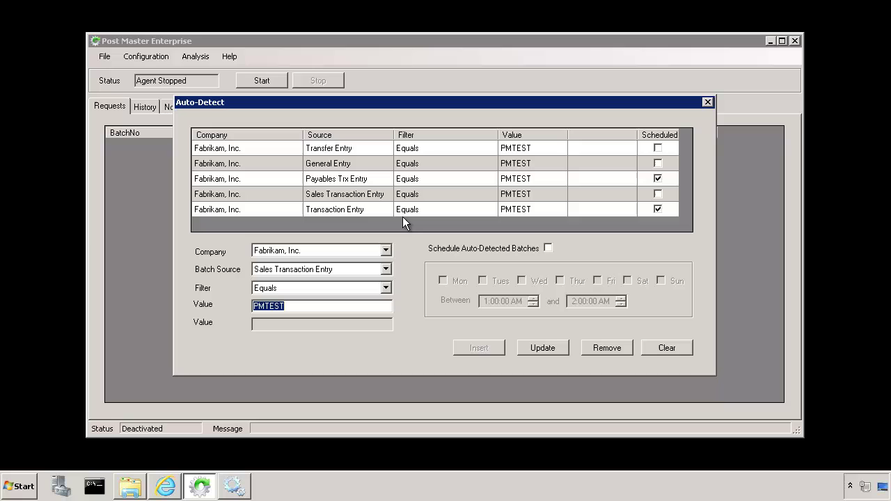
# - Set company Fabrikam, Inc., batch source Sales Transaction Entry and filter Equals
pyautogui.click(385, 250)
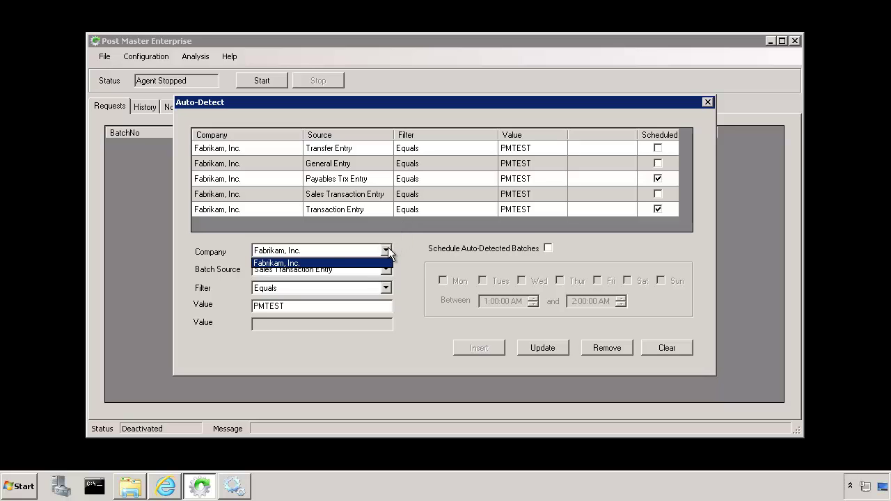
pyautogui.click(387, 264)
pyautogui.click(386, 269)
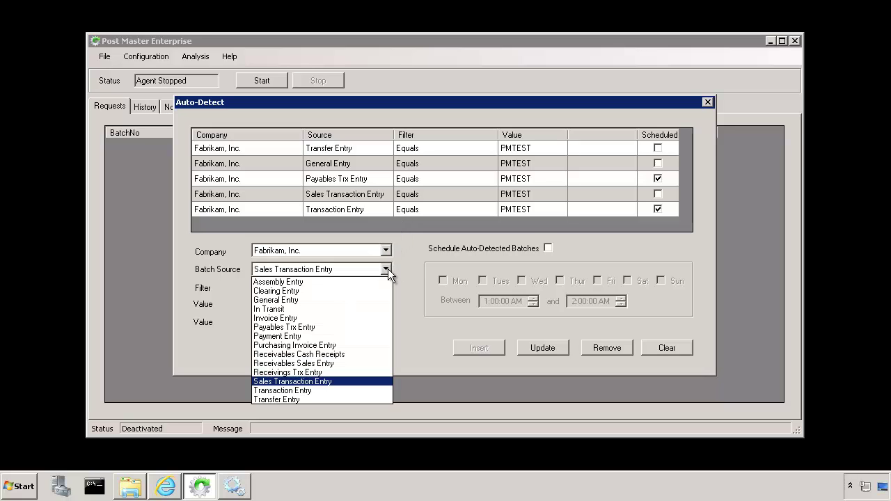
pyautogui.click(388, 268)
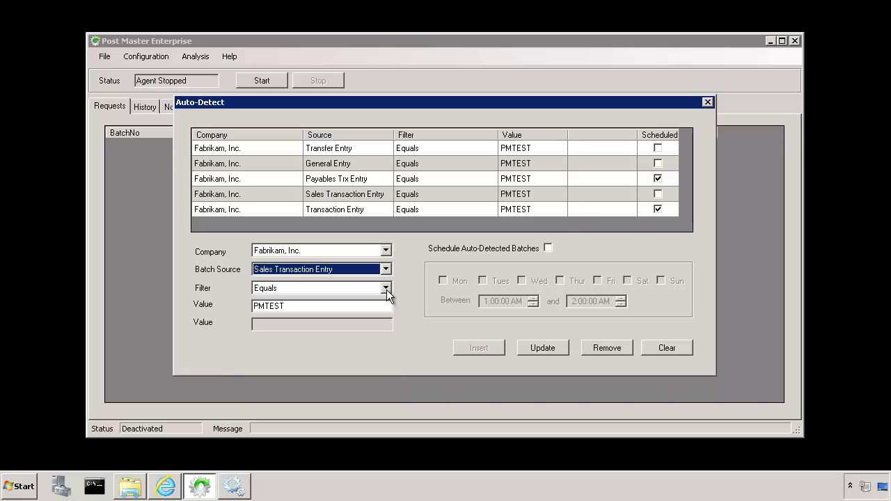
pyautogui.click(386, 289)
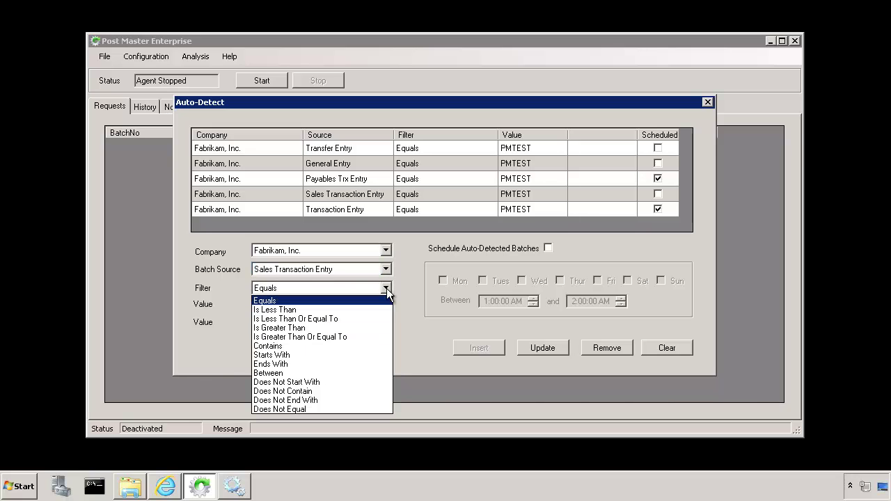
pyautogui.click(386, 288)
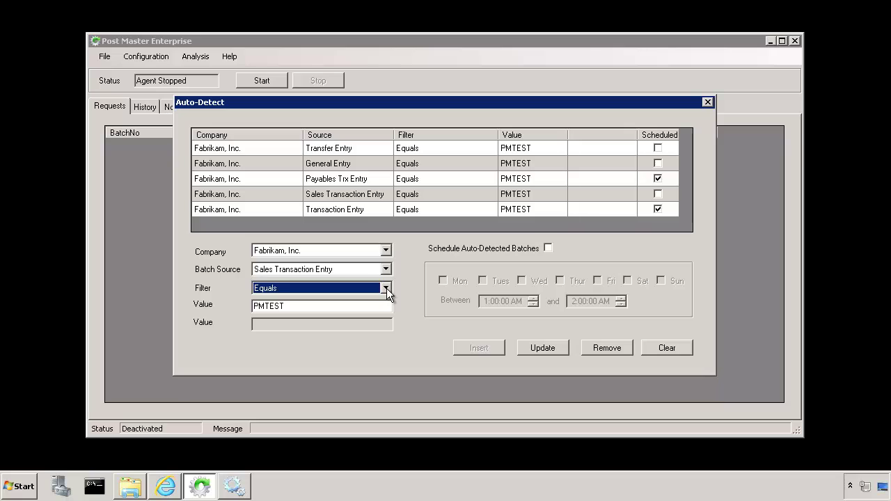
# - Schedule auto-detected batches for Monday and Tuesday, clear the entry fields, and close Auto-Detect
pyautogui.click(547, 248)
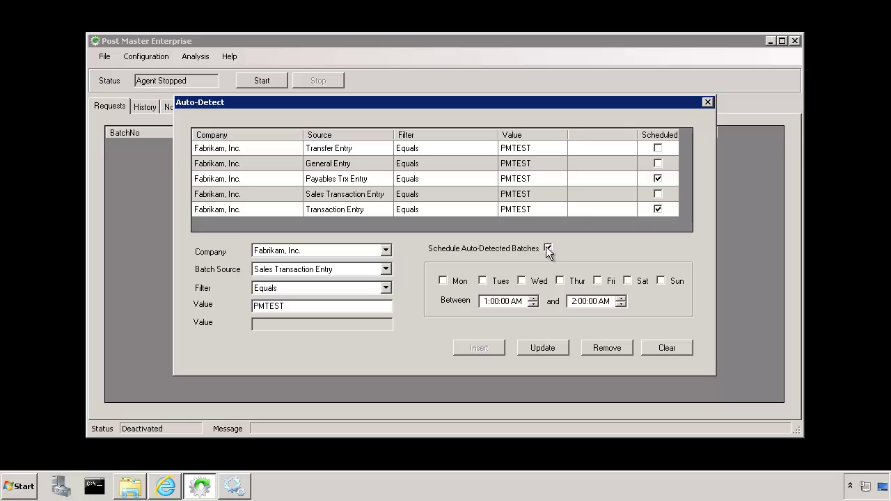
pyautogui.click(458, 280)
pyautogui.click(672, 349)
pyautogui.click(708, 103)
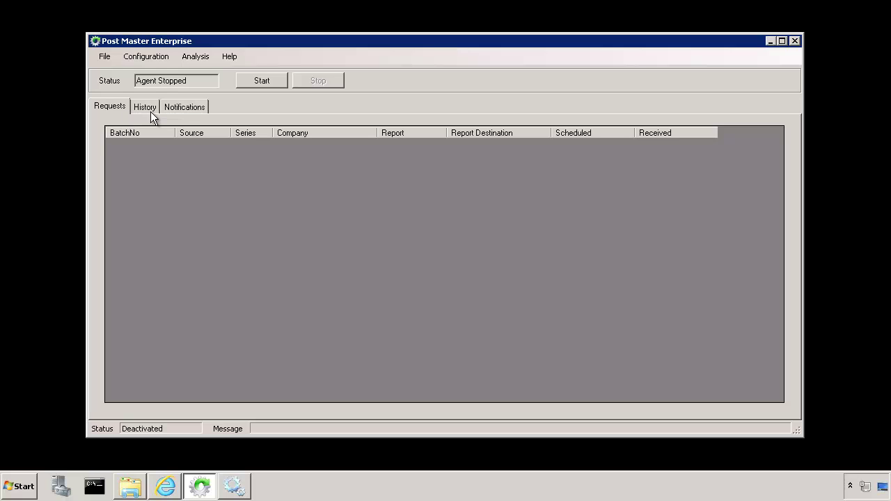
# - Display posting history for 6/1/2012–6/28/2012 to list the posted PMTEST batches
pyautogui.click(153, 110)
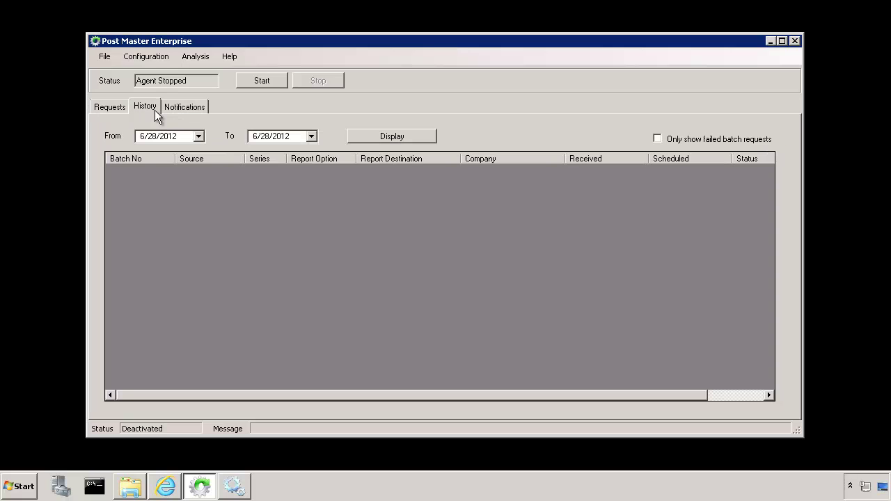
pyautogui.click(380, 134)
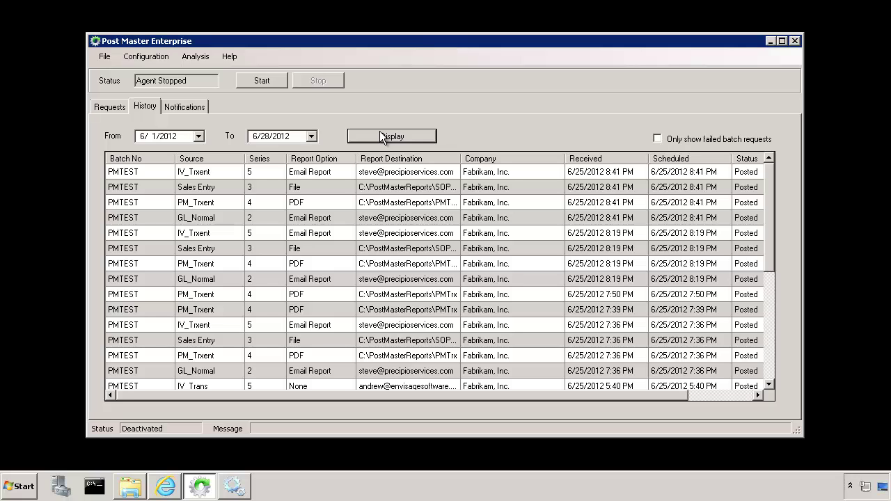
# - View the agent notification log, then bring Windows Services forward
pyautogui.click(201, 113)
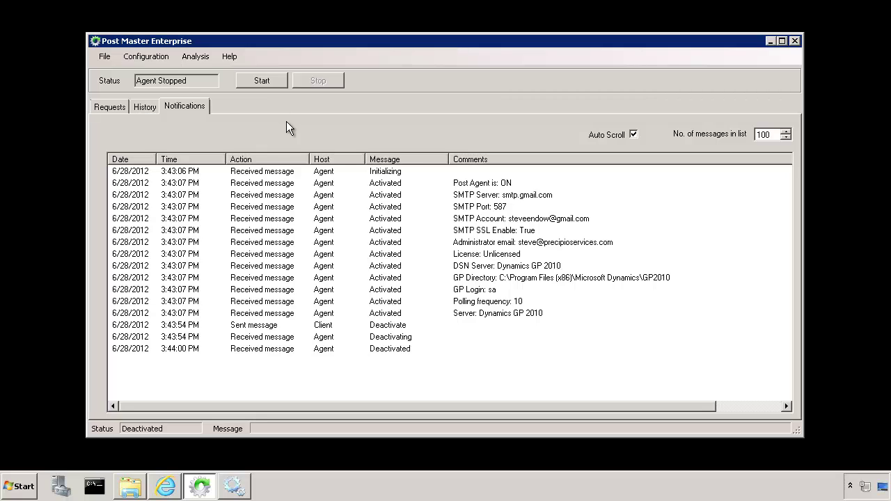
pyautogui.click(234, 486)
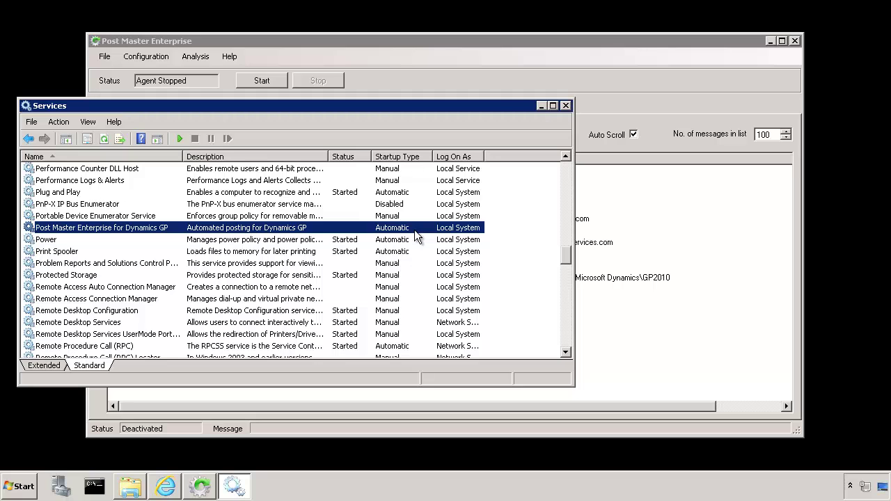
# - Confirm the Post Master Enterprise service is Automatic, then minimize Services
pyautogui.click(541, 105)
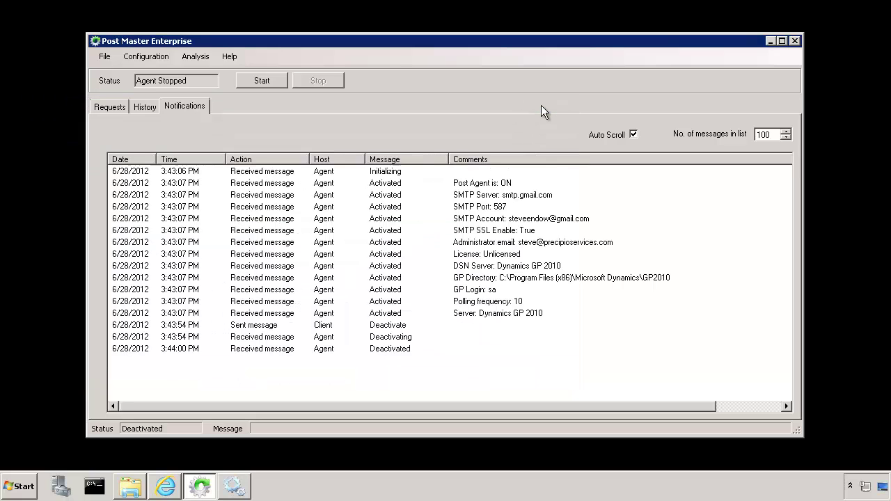
# - Start the posting agent from Requests, then open the General Entry posting email in webmail
pyautogui.click(121, 109)
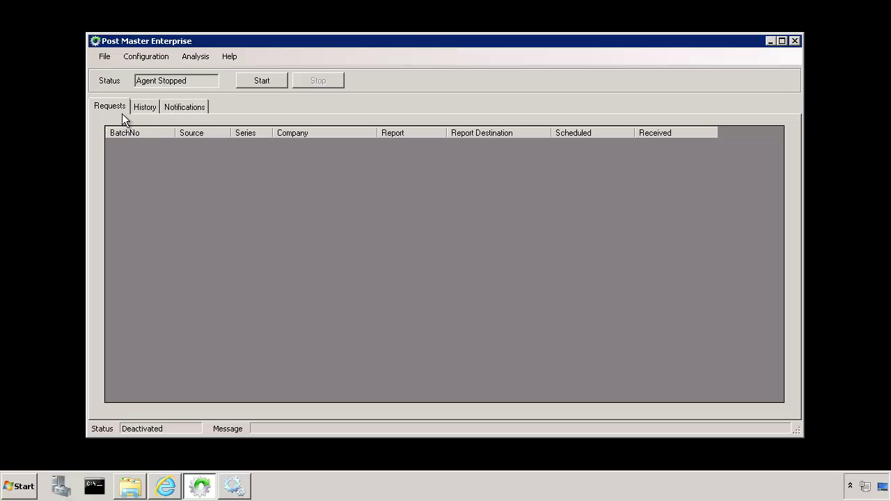
pyautogui.click(243, 82)
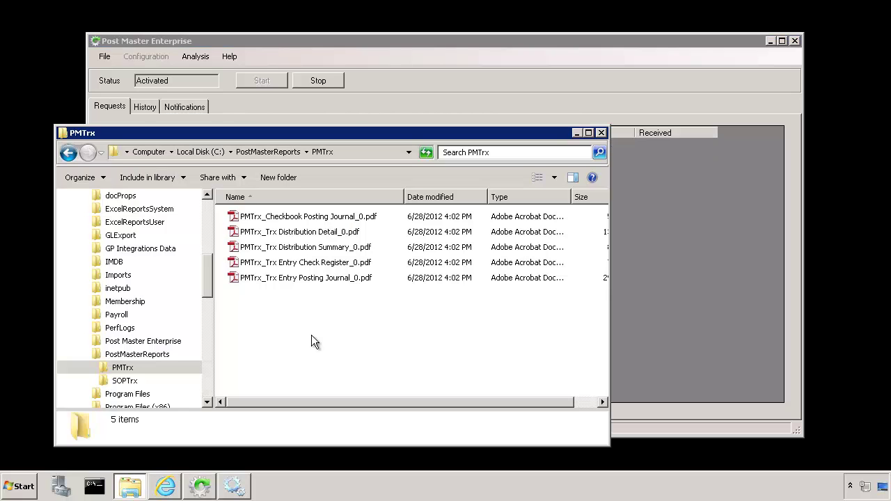
pyautogui.hotkey('alt', 'Tab')
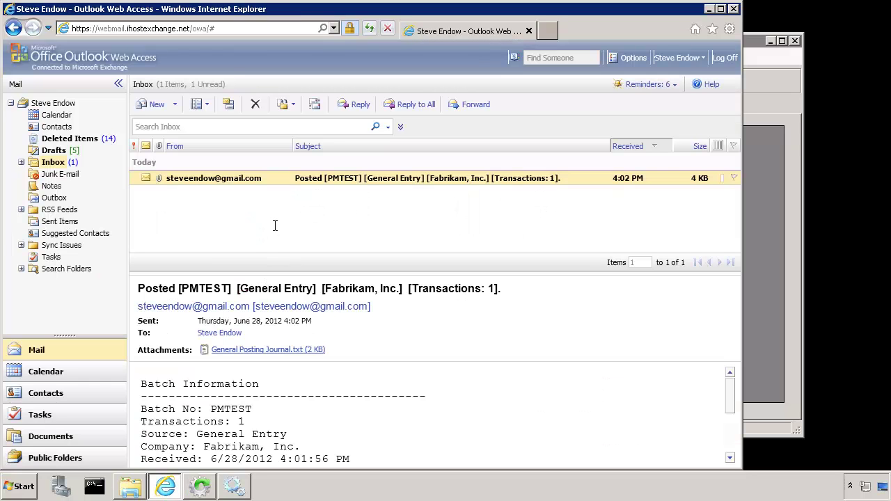
pyautogui.doubleClick(271, 175)
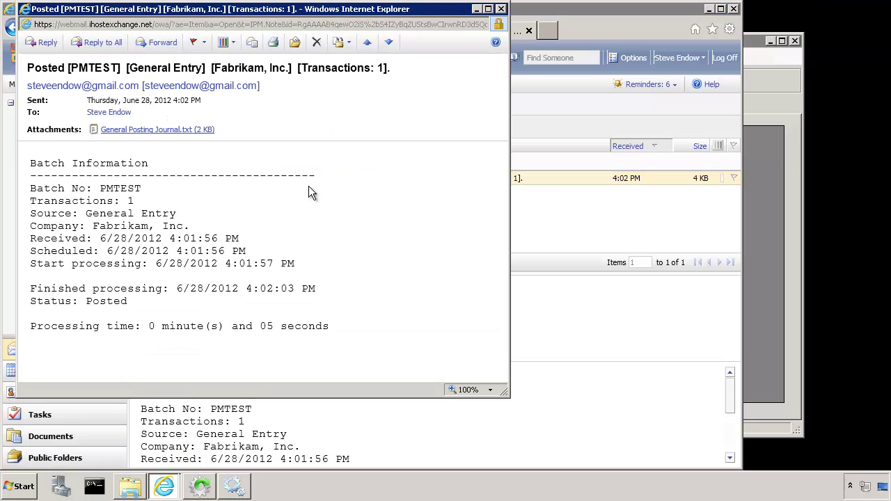
# - Close the posting email, webmail browser and PMTrx folder to return to Post Master Enterprise
pyautogui.click(501, 8)
pyautogui.click(709, 8)
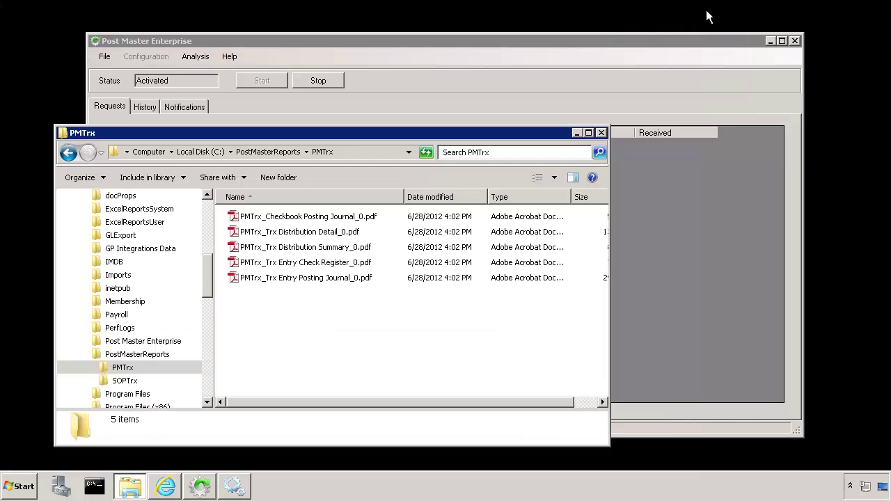
pyautogui.click(578, 133)
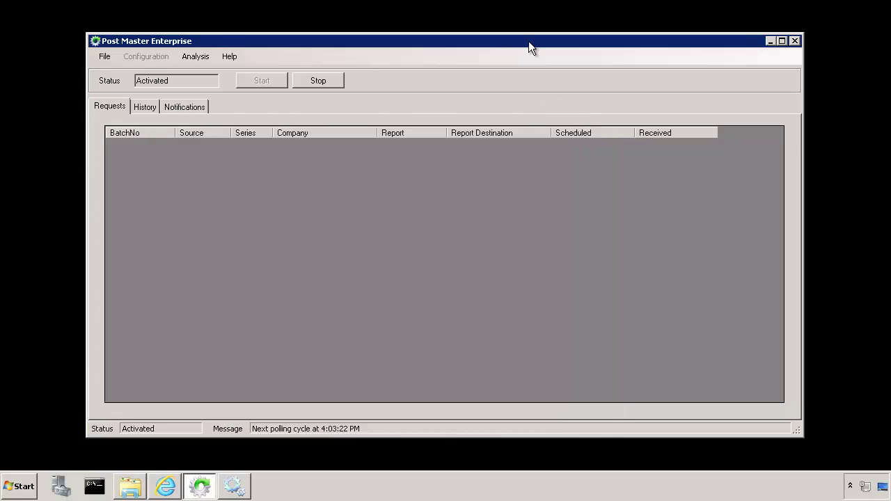